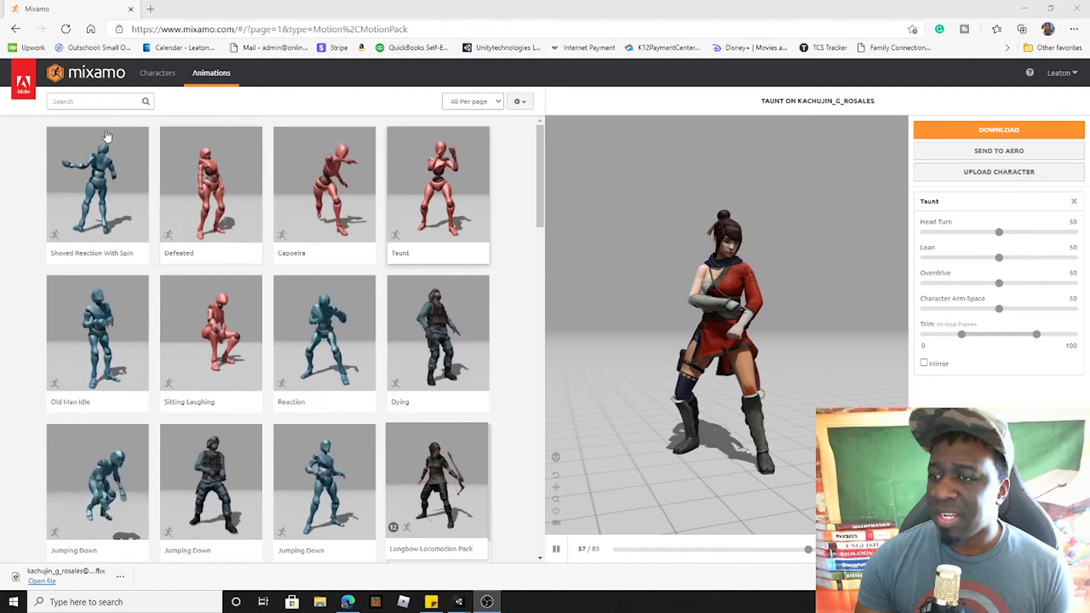
- Search the animation library for "dance" and apply a Dancing animation to the current character
scroll(223, 302, "down", 5)
scroll(223, 301, "down", 5)
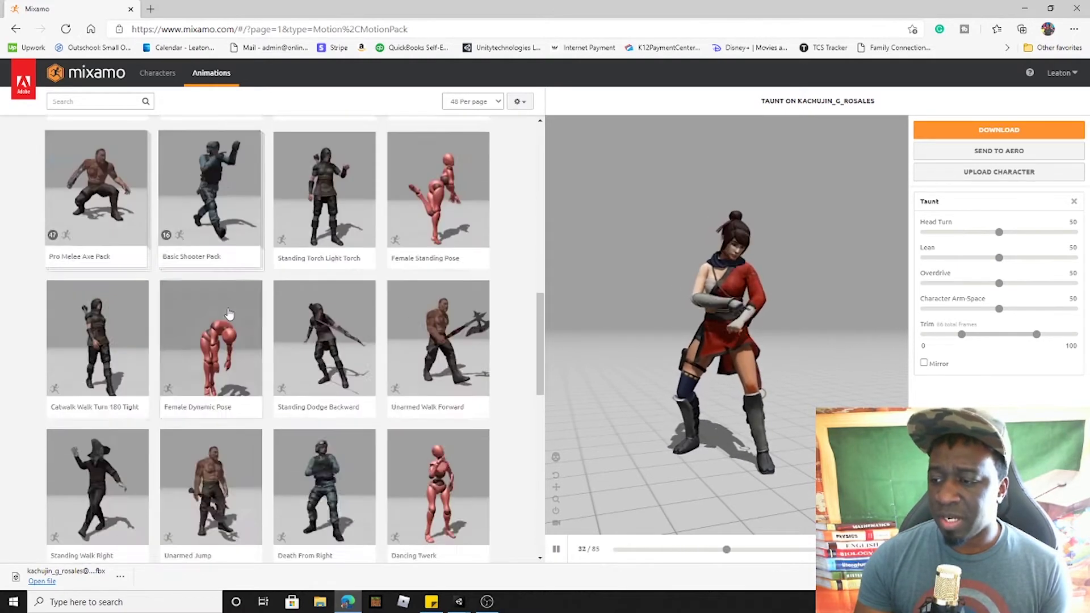
scroll(223, 302, "up", 12)
left_click(86, 98)
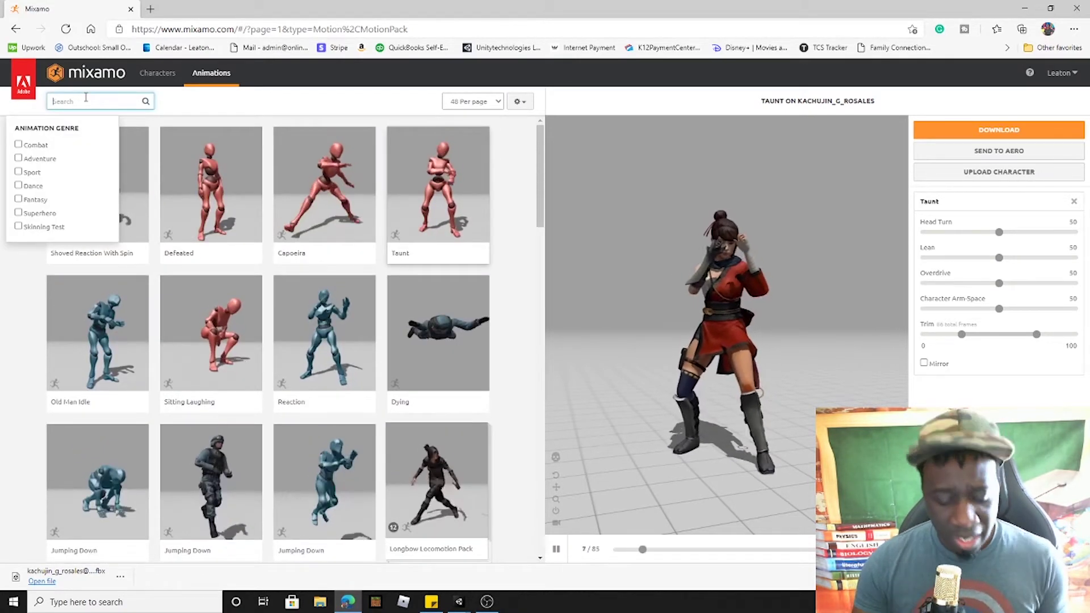
type("dance")
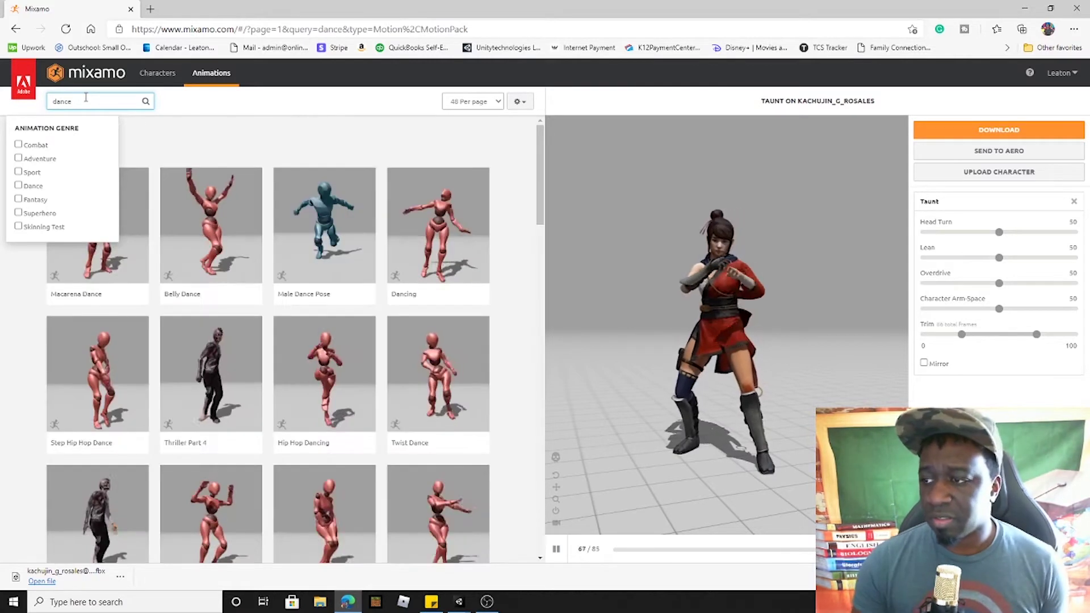
left_click(429, 498)
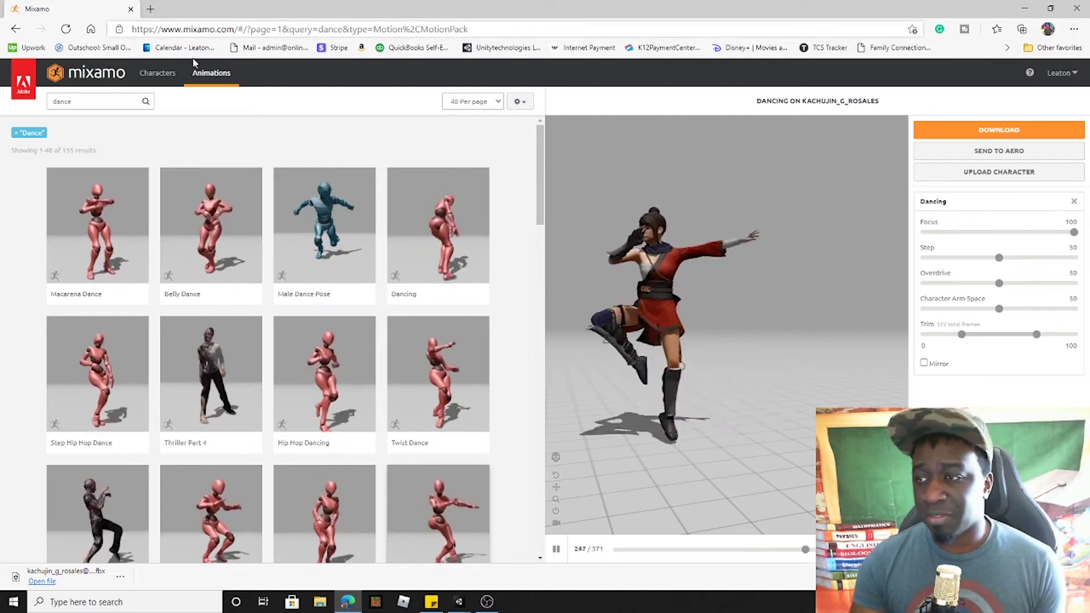
- Remove the "Dance" filter from the character library and replace the current character with Amy
left_click(153, 75)
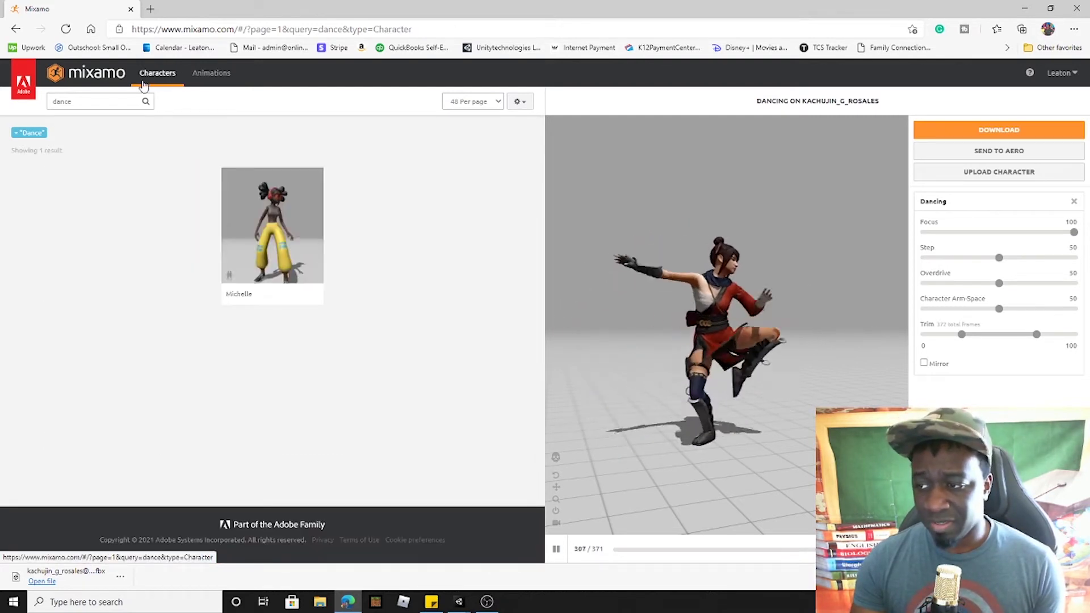
left_click(16, 134)
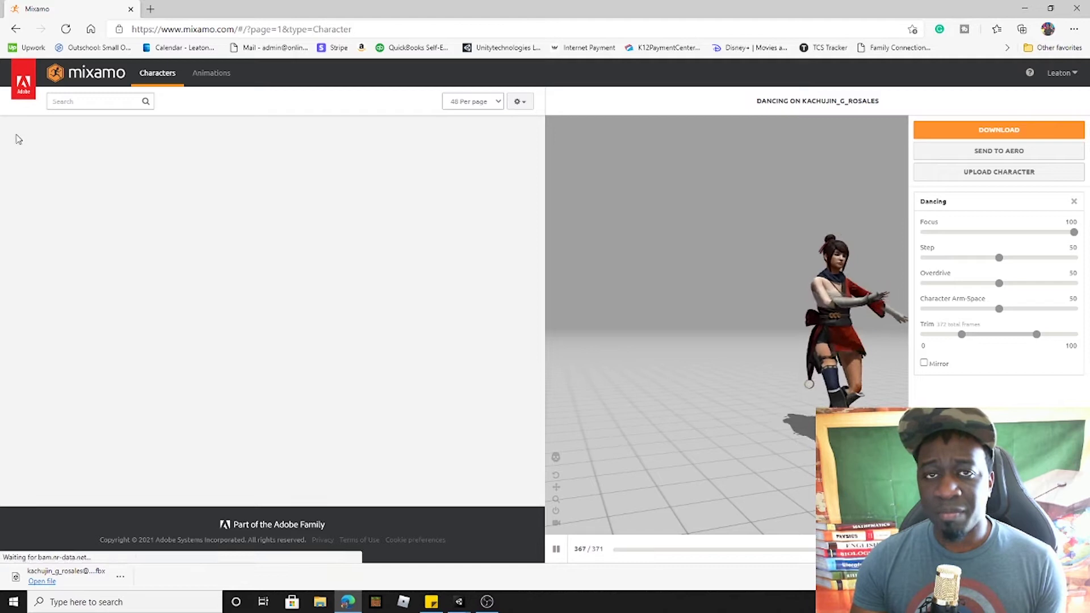
scroll(390, 302, "down", 10)
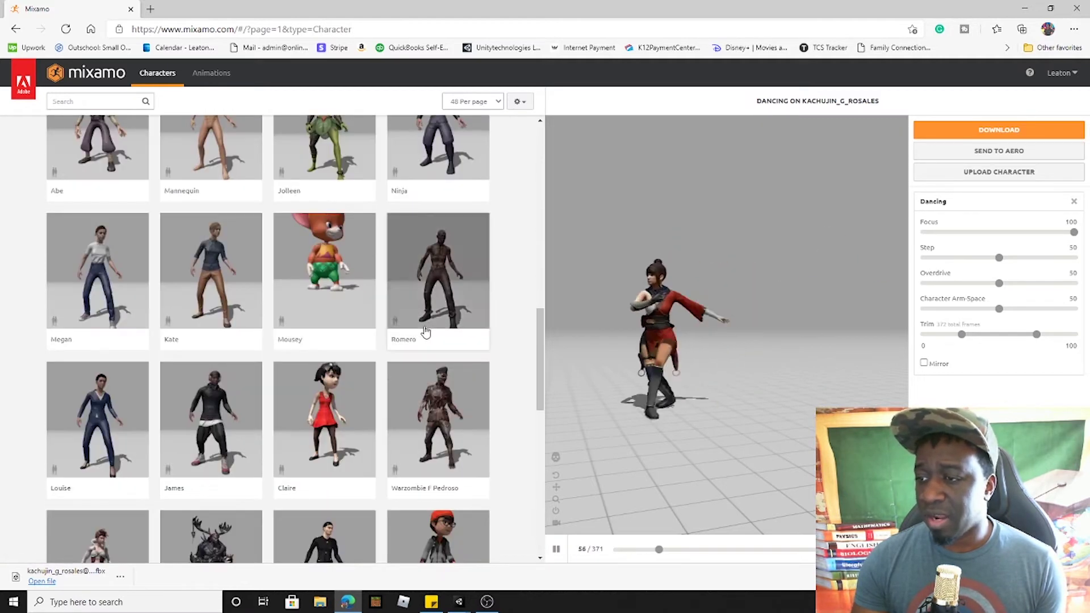
scroll(426, 332, "up", 5)
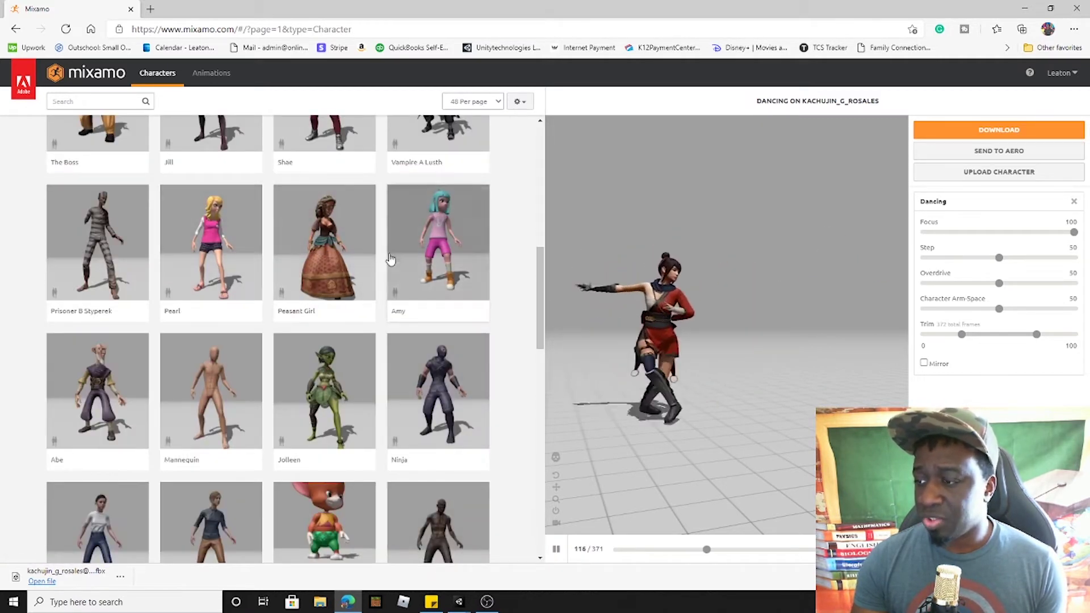
scroll(391, 259, "down", 5)
scroll(358, 326, "down", 5)
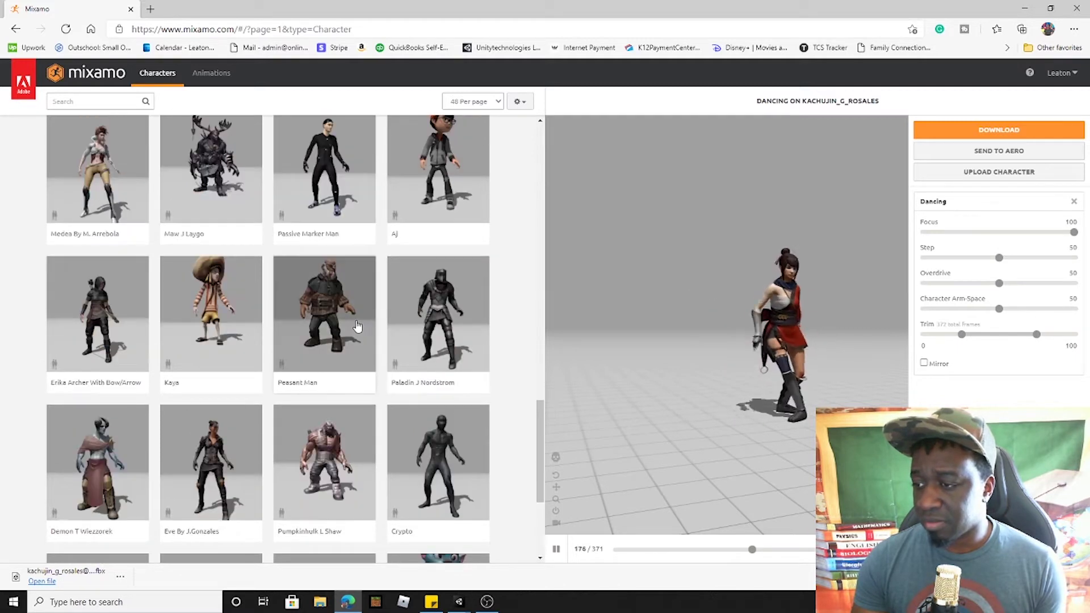
scroll(357, 326, "up", 5)
scroll(390, 316, "up", 5)
left_click(445, 372)
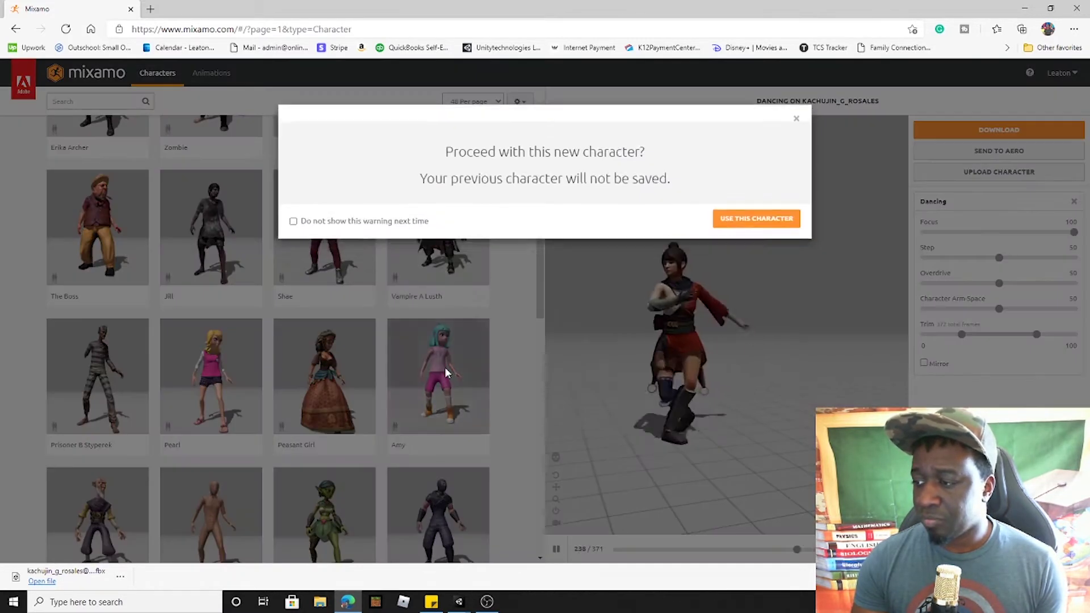
left_click(737, 224)
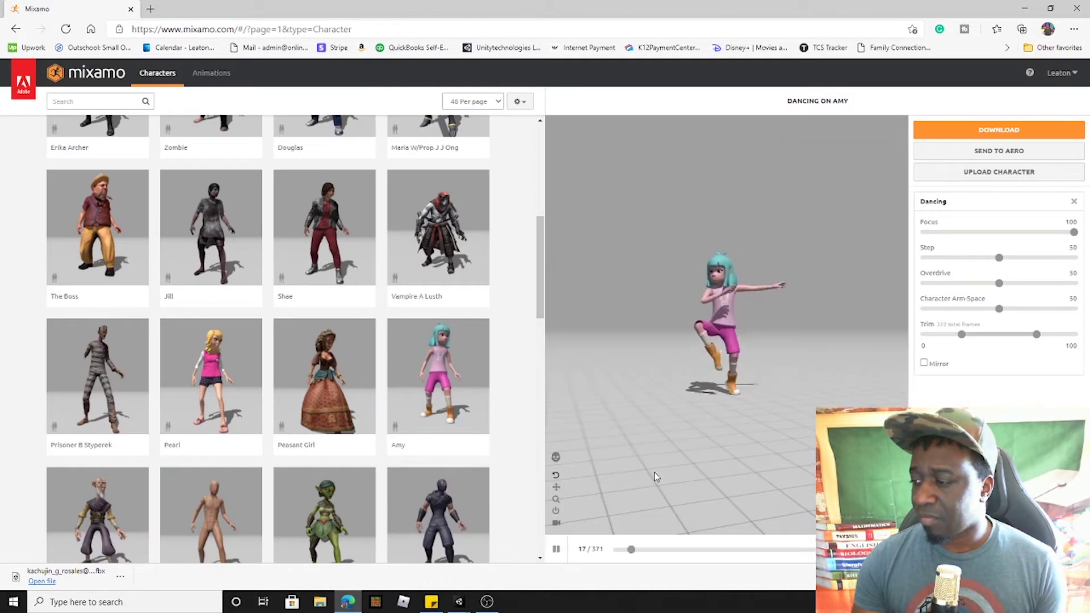
- Apply the Shoved Reaction With Spin animation to Amy and download it as FBX for Unity(.fbx), With Skin, 30 frames per second, no keyframe reduction
left_click(200, 75)
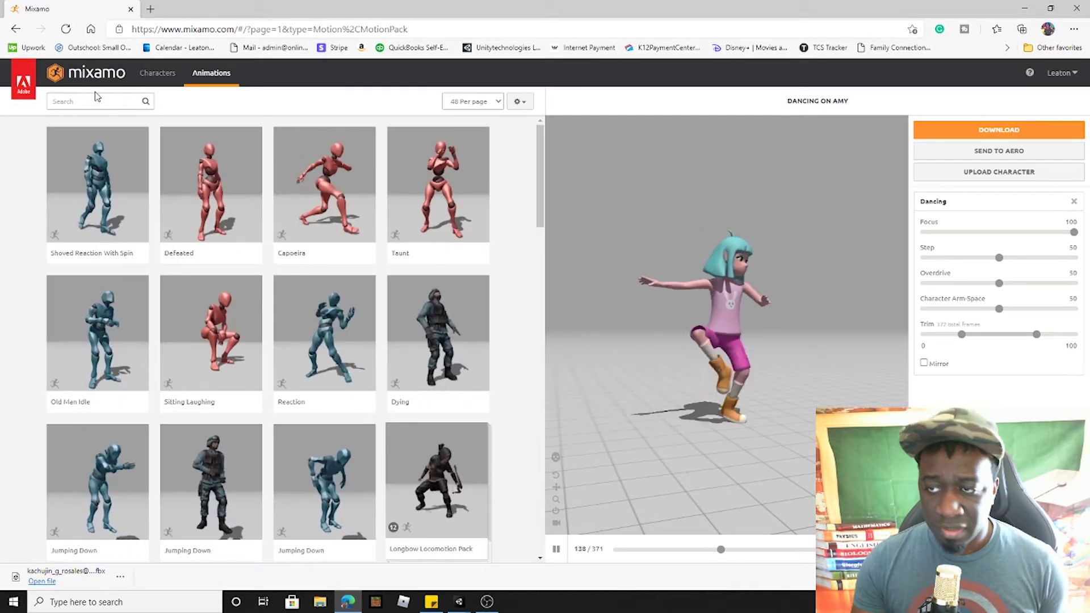
left_click(104, 197)
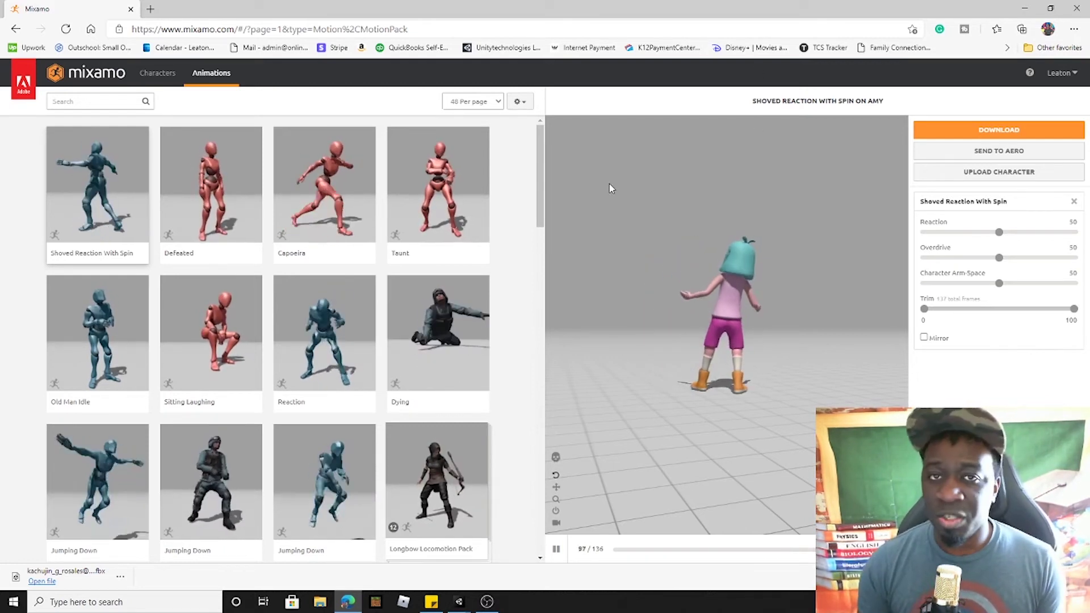
left_click(997, 131)
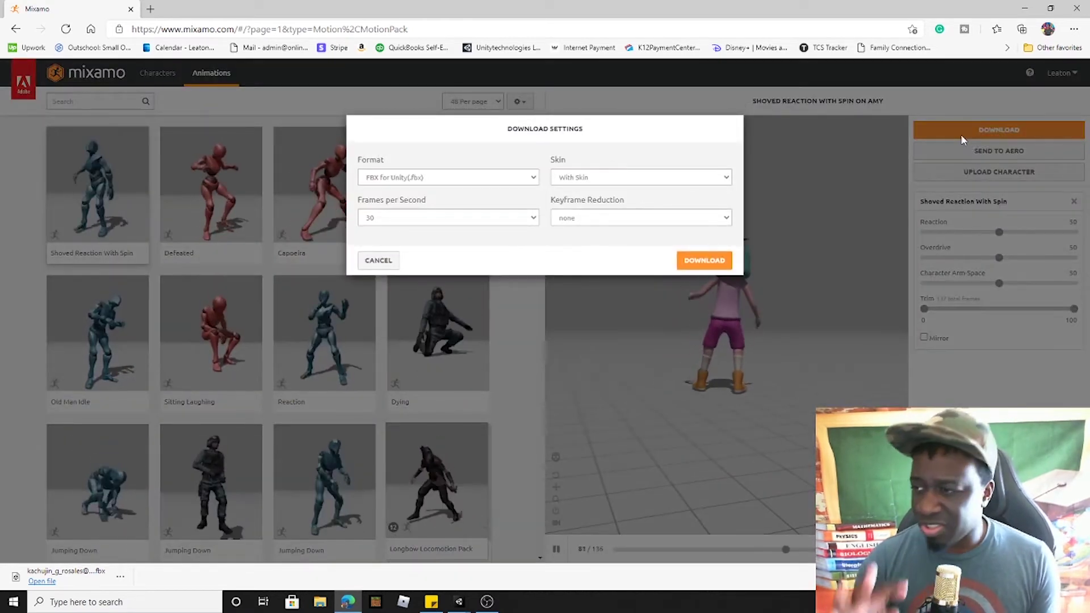
left_click(503, 179)
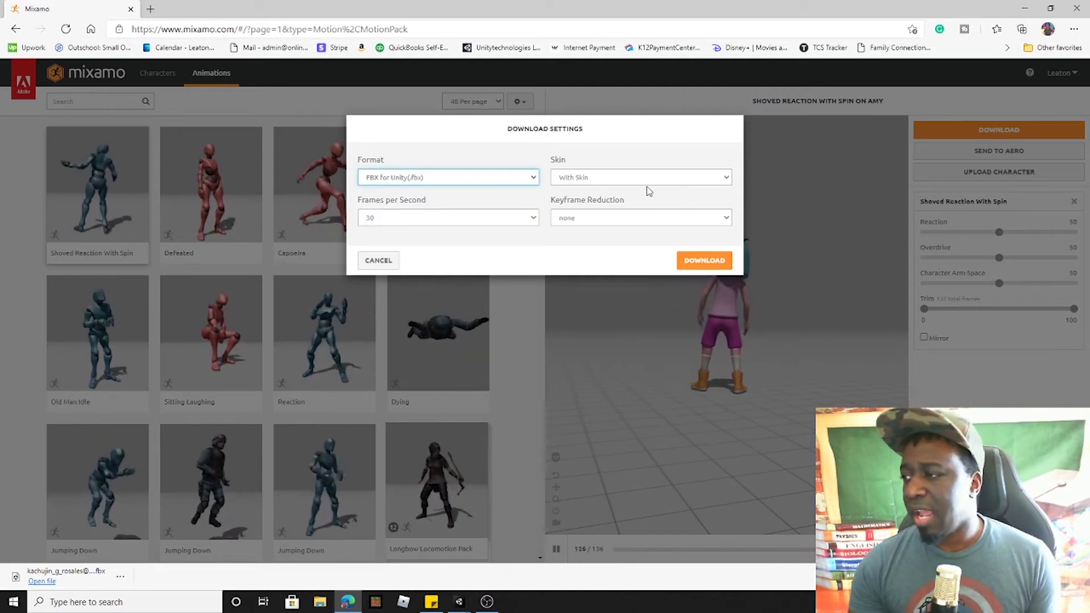
left_click(598, 177)
left_click(593, 197)
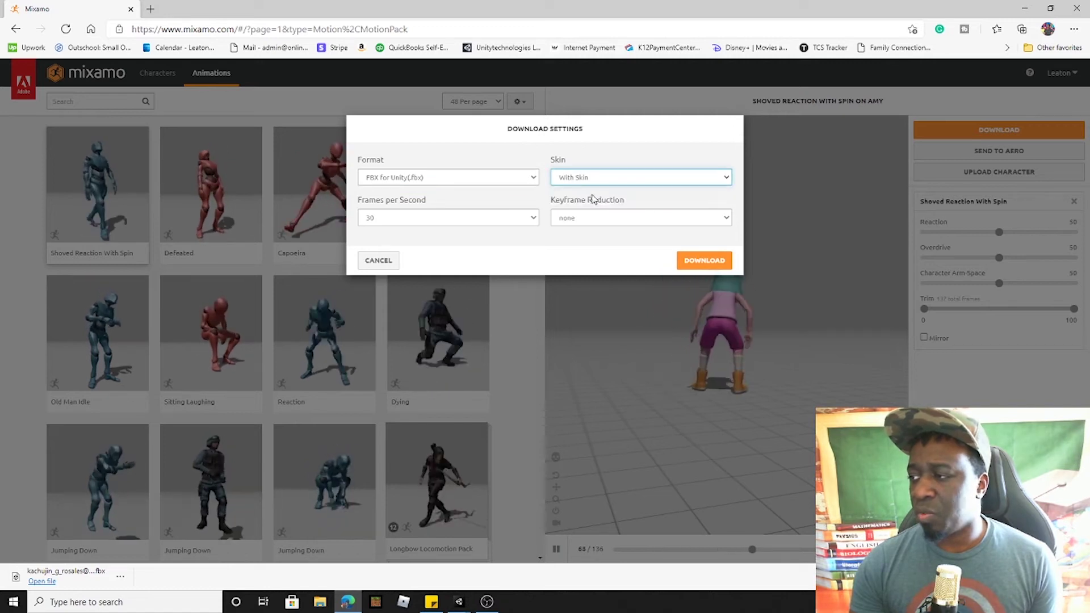
left_click(702, 261)
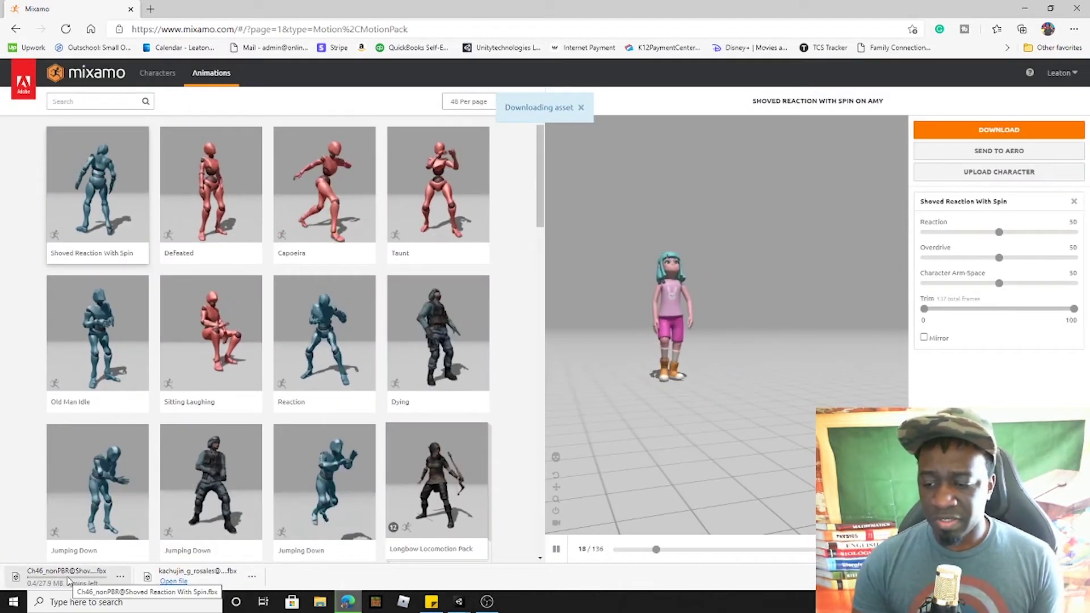
- Delete the previously downloaded kachujin_g_rosales FBX file
right_click(240, 579)
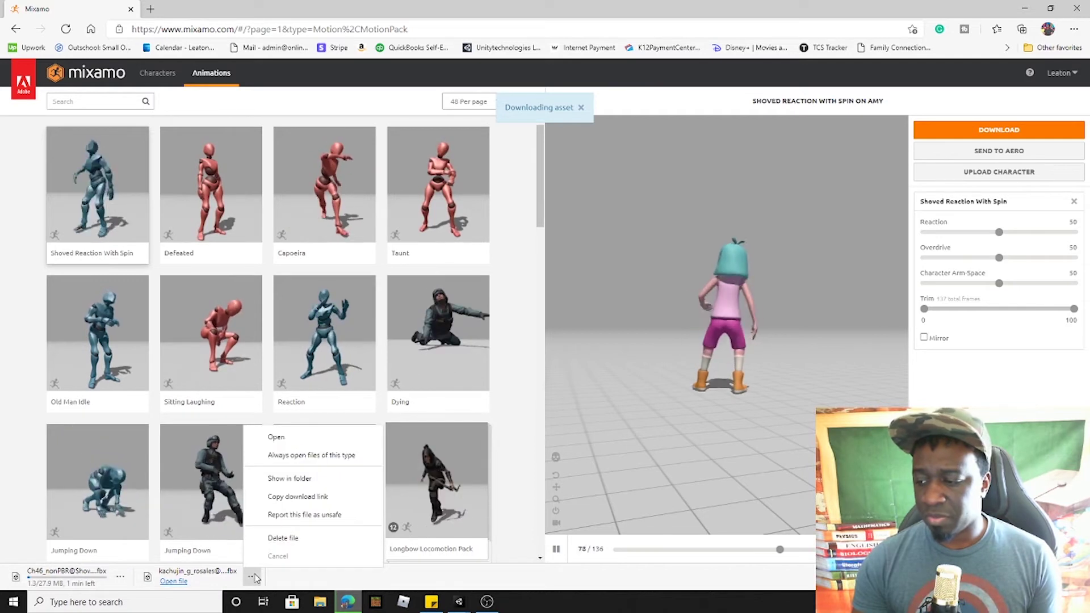
left_click(316, 544)
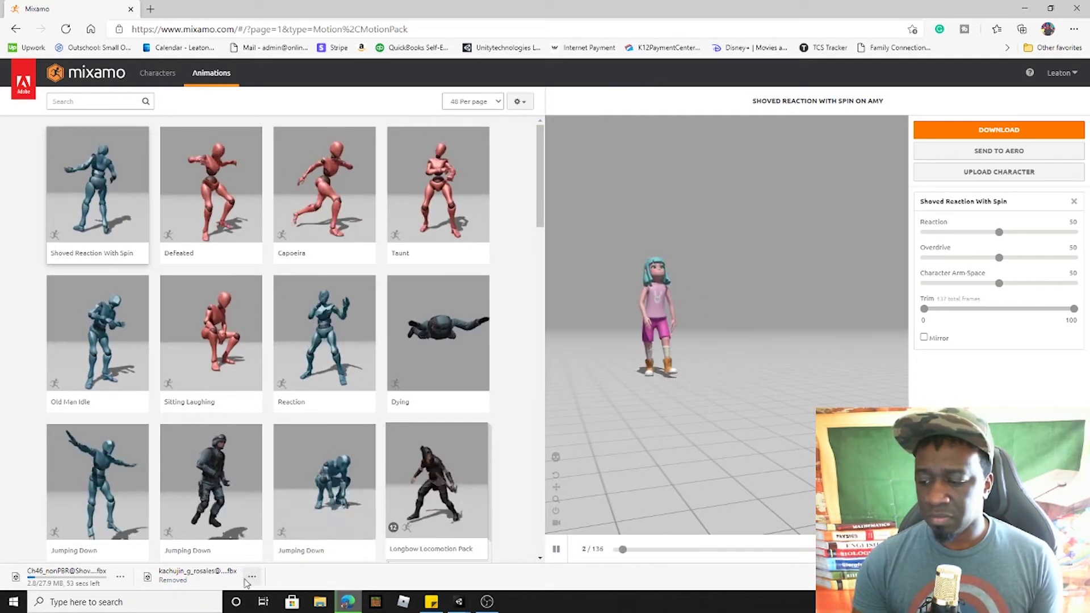
left_click(252, 576)
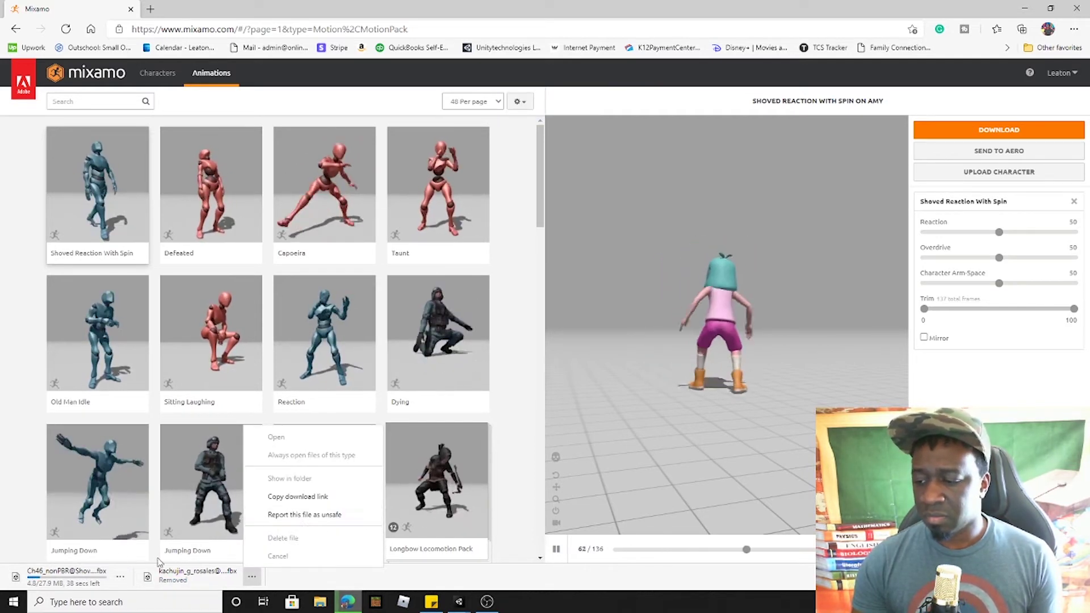
left_click(31, 502)
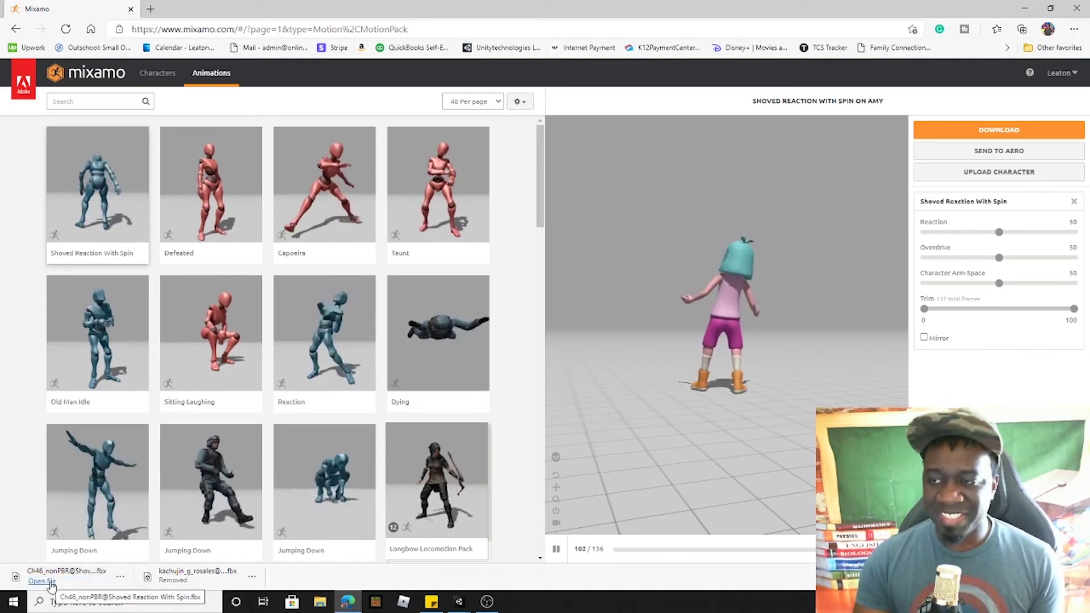
- Import the downloaded Ch46_nonPBR@Shoved Reaction With Spin FBX into the model folder in Unity and place the character on the plane
left_click_drag(445, 13, 810, 18)
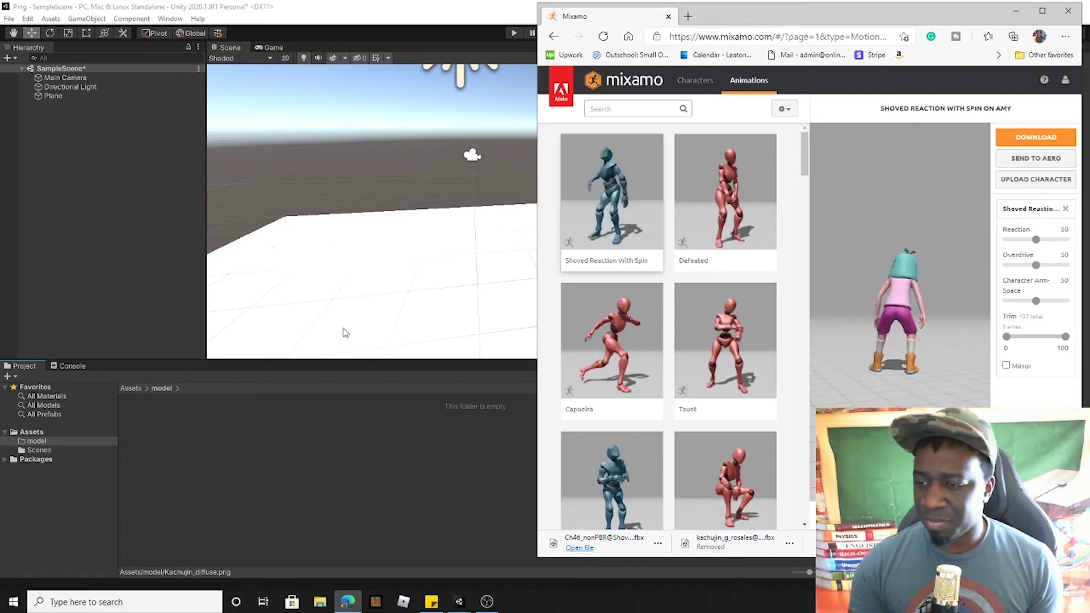
left_click_drag(605, 543, 195, 438)
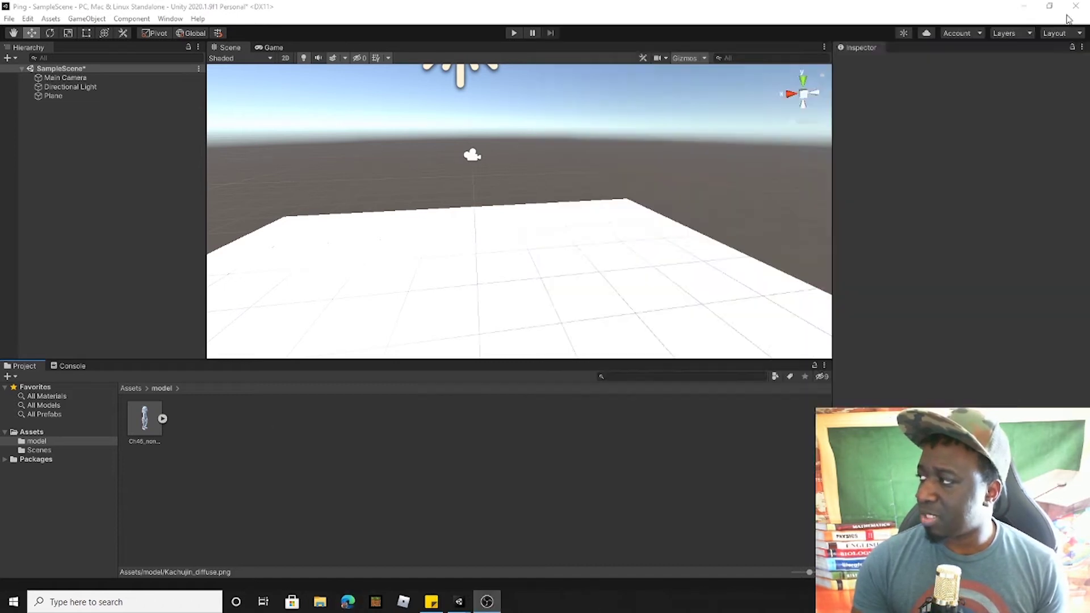
left_click(1068, 10)
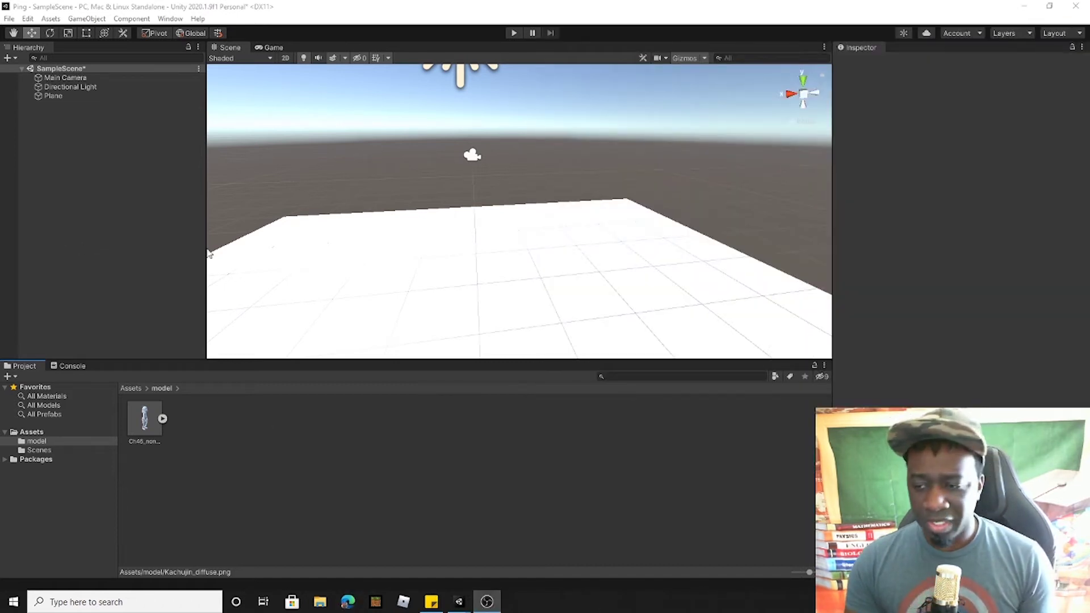
left_click_drag(145, 419, 466, 295)
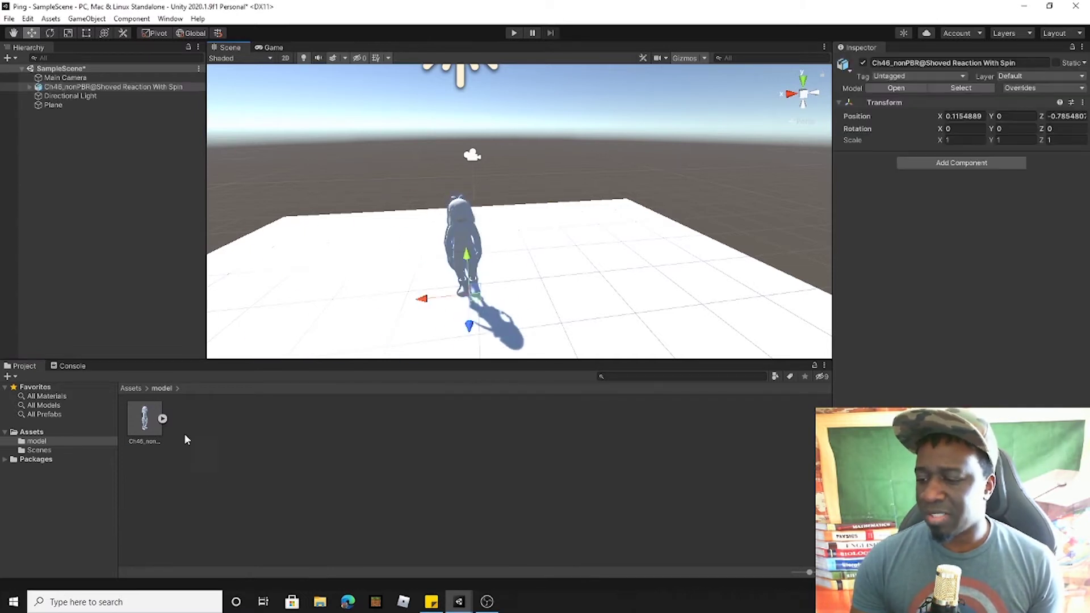
- Create a material named floor in the model folder and assign it to the plane
right_click(200, 492)
mouse_move(312, 199)
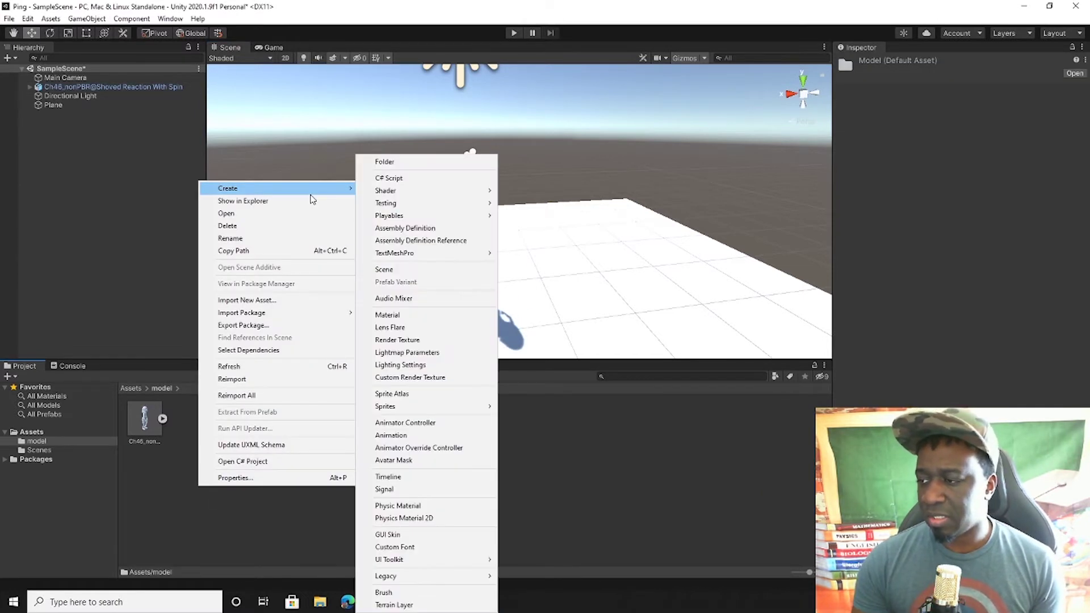
left_click(420, 315)
type("floor")
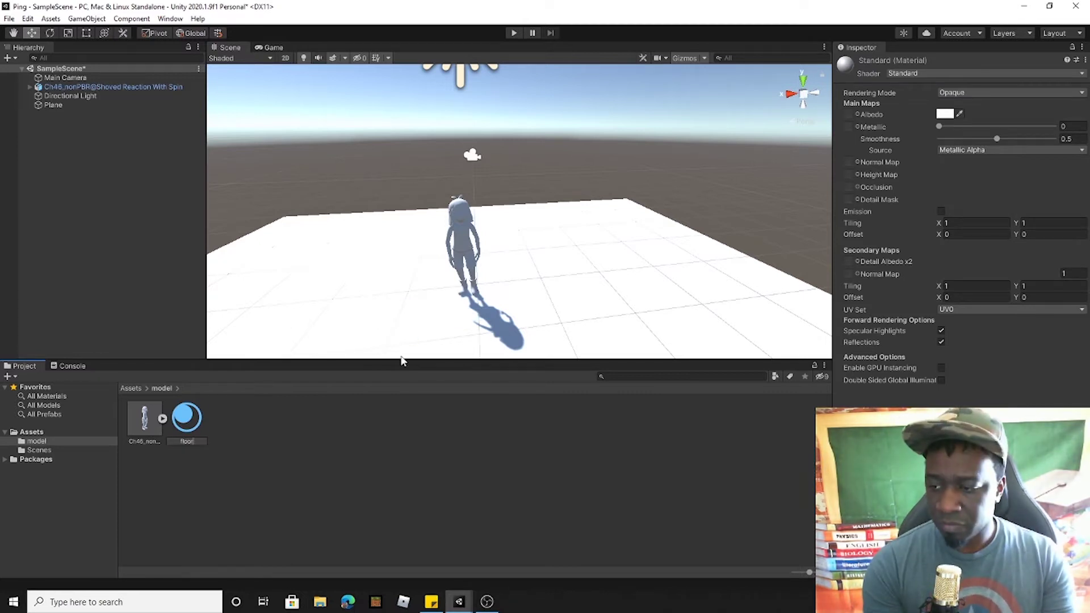
key("Return")
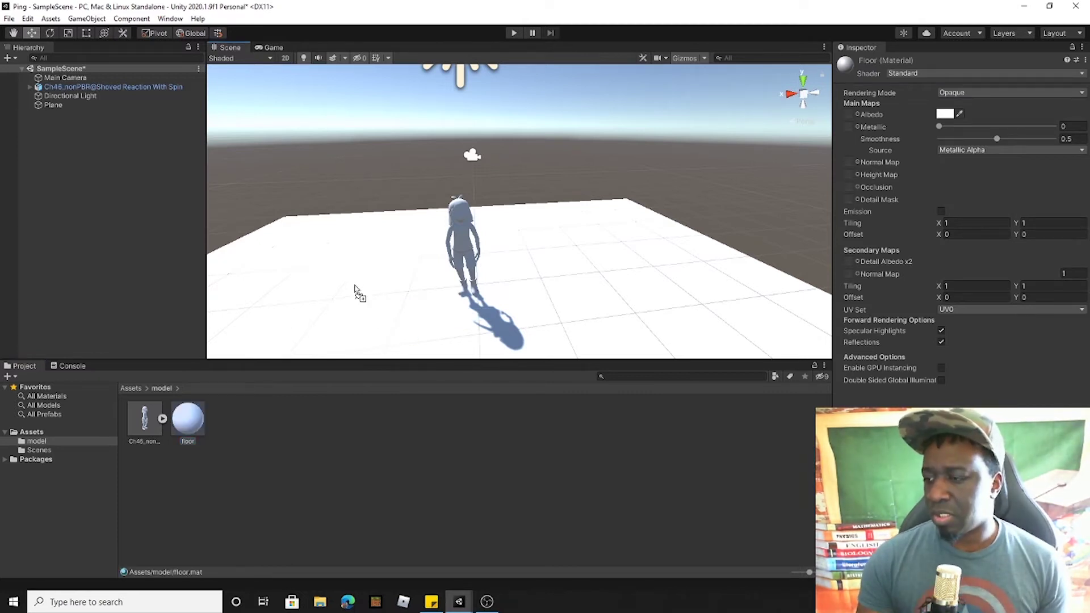
- Set the floor material's albedo color to black (000000) and its smoothness to 0
left_click(945, 114)
left_click_drag(993, 186, 946, 239)
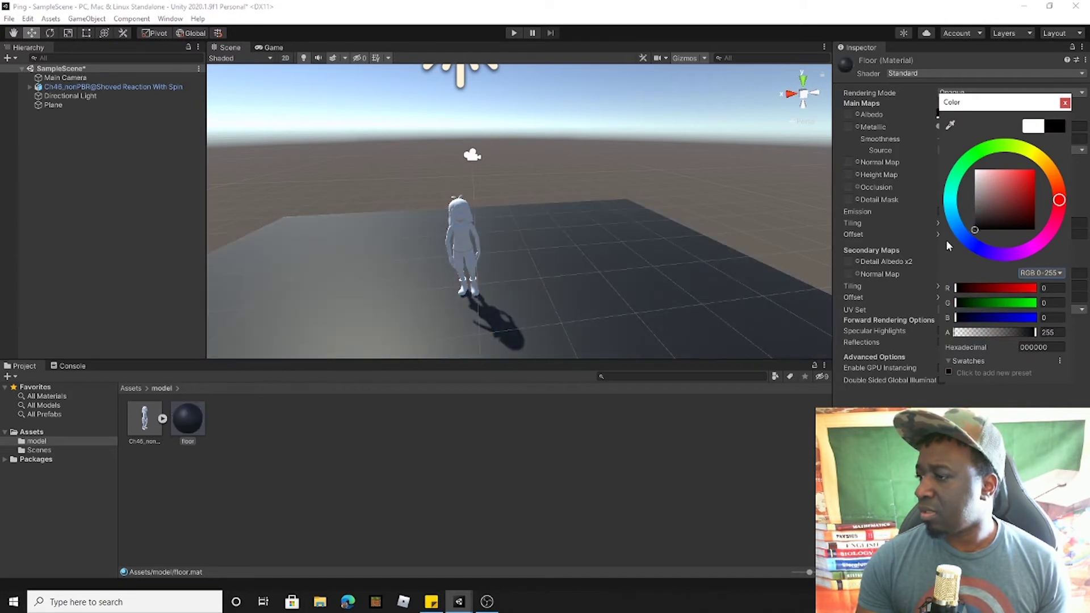
left_click(1064, 103)
left_click_drag(1001, 139, 887, 141)
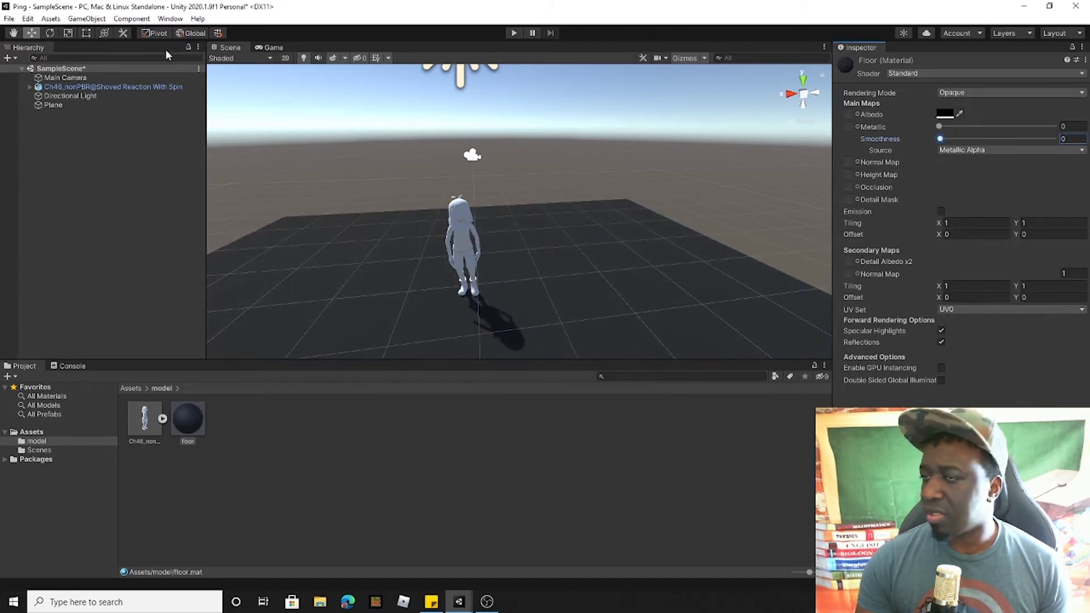
- Align the Main Camera with the current scene view and check the framing in the Game view
left_click(274, 49)
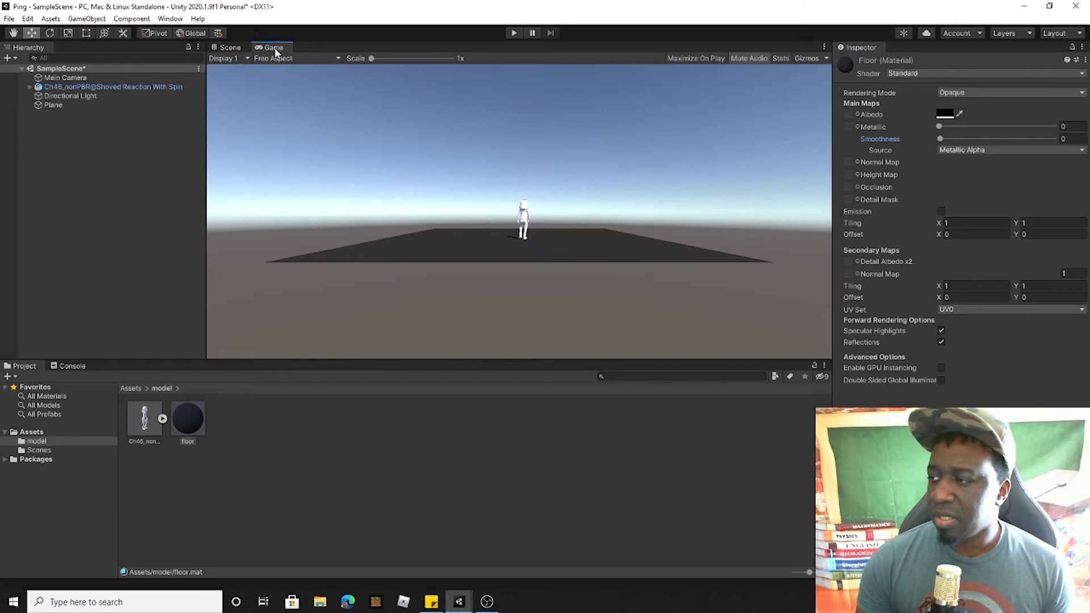
left_click(229, 47)
left_click(50, 78)
left_click(87, 18)
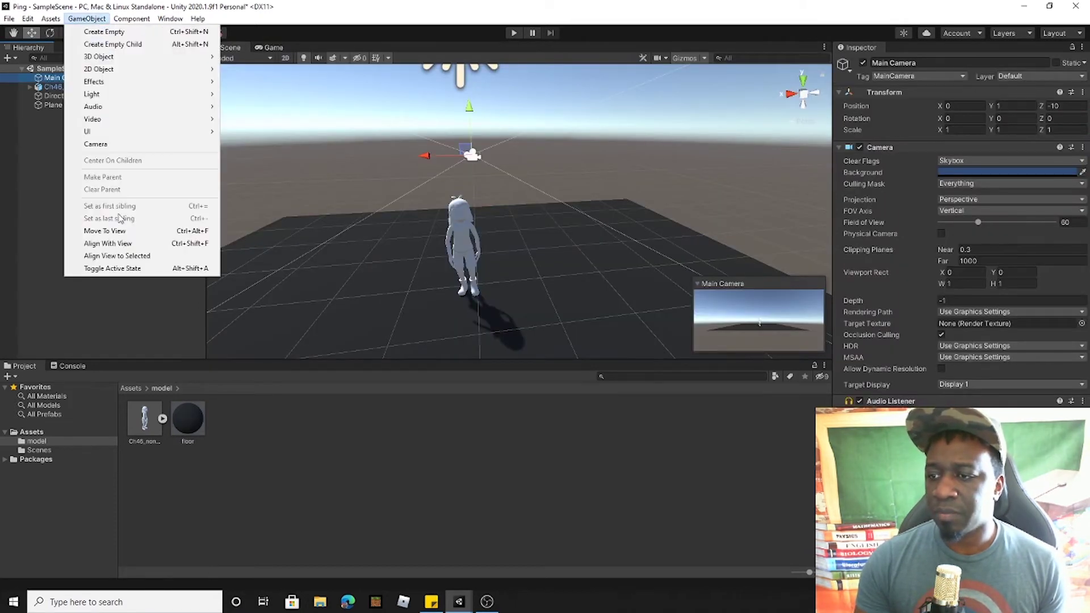
left_click(118, 244)
left_click(274, 47)
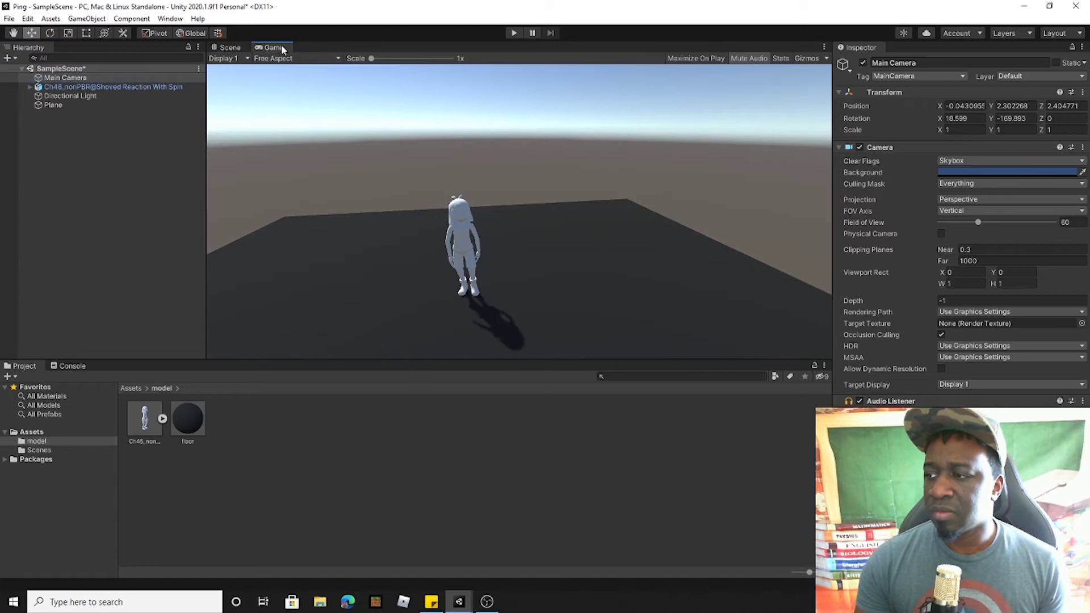
left_click(228, 47)
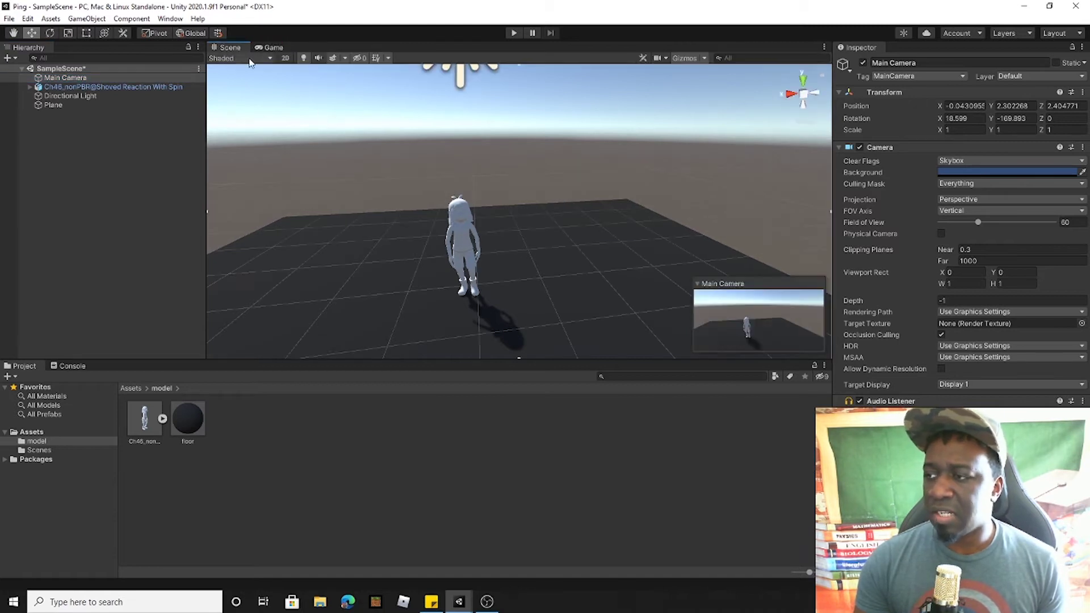
- Lower the Main Camera and move it closer to the character, to about Y 1.58 and Z 1.25
right_click_drag(417, 261, 588, 246)
left_click_drag(540, 113, 535, 147)
left_click_drag(536, 192, 487, 193)
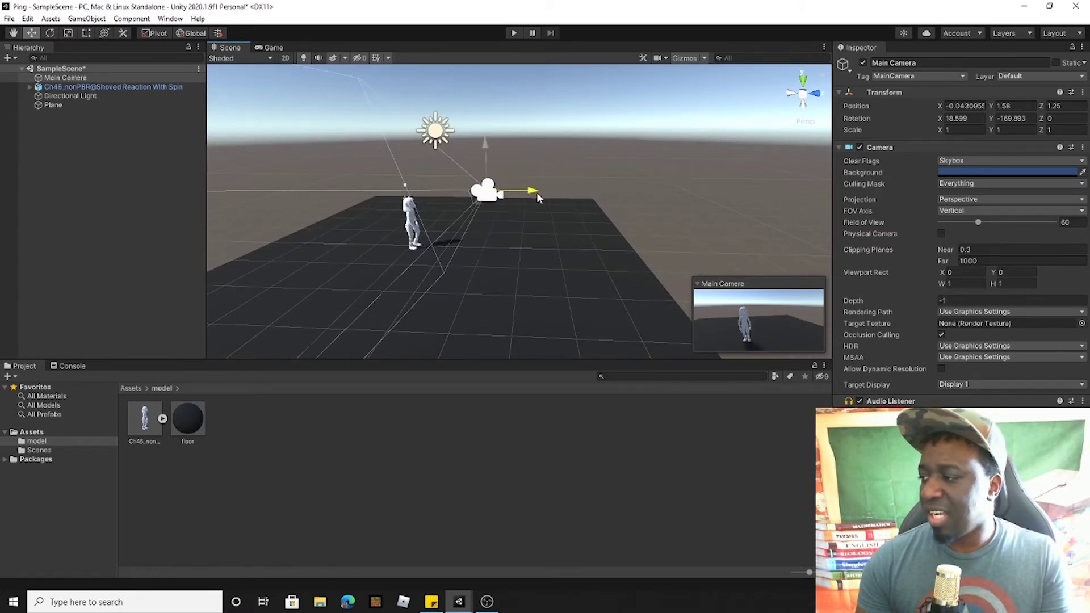
- Reposition the Main Camera to about X 0.42, Y 1.43, Z 1.56 and check the character's framing in the Game view
left_click_drag(661, 217, 463, 223, "alt")
left_click_drag(396, 175, 575, 197)
left_click_drag(617, 226, 589, 181)
left_click(276, 49)
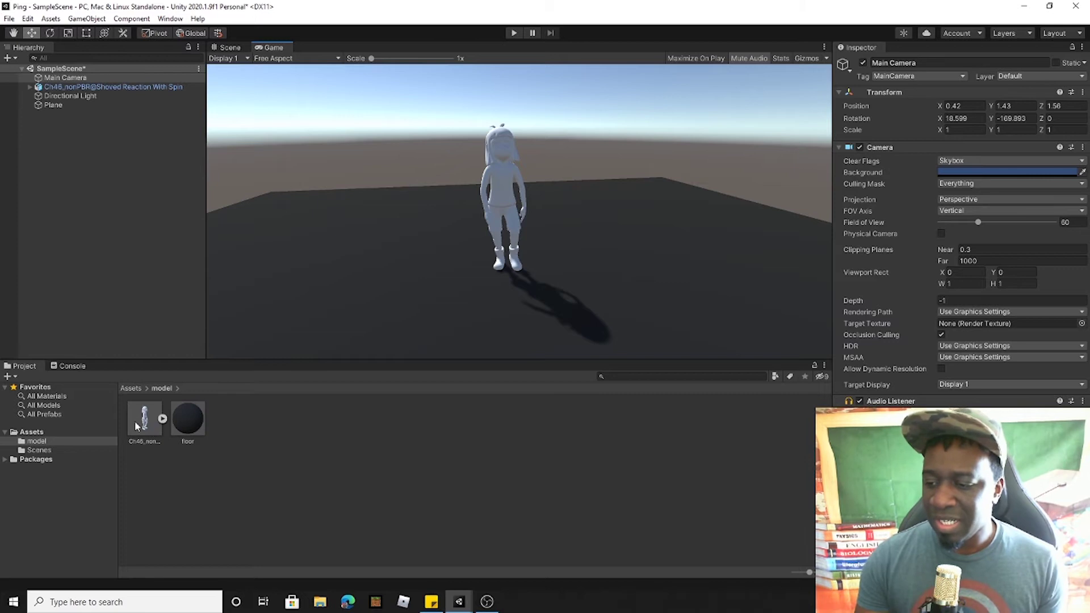
- Review the imported character's model, rig, animation and materials import settings
left_click(151, 424)
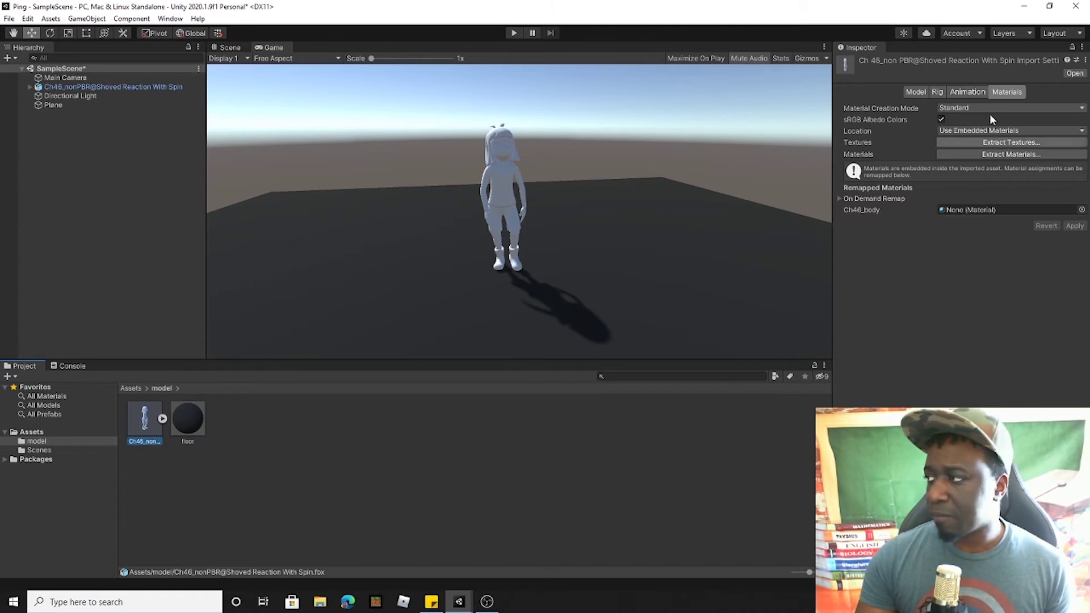
left_click(938, 93)
left_click(916, 92)
left_click(937, 92)
left_click(967, 92)
left_click(934, 92)
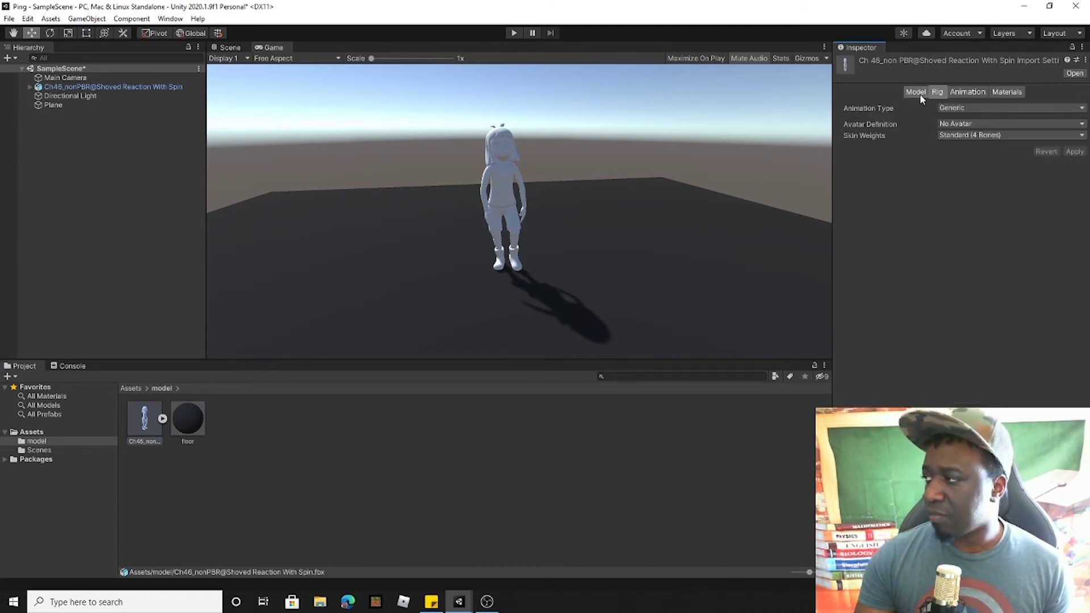
left_click(918, 93)
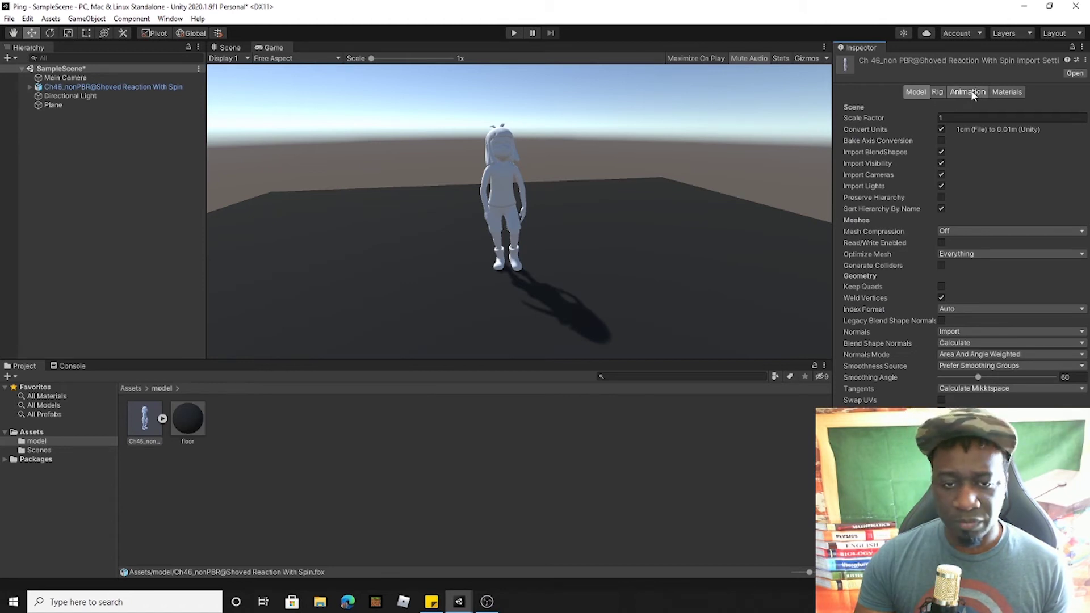
left_click(1011, 93)
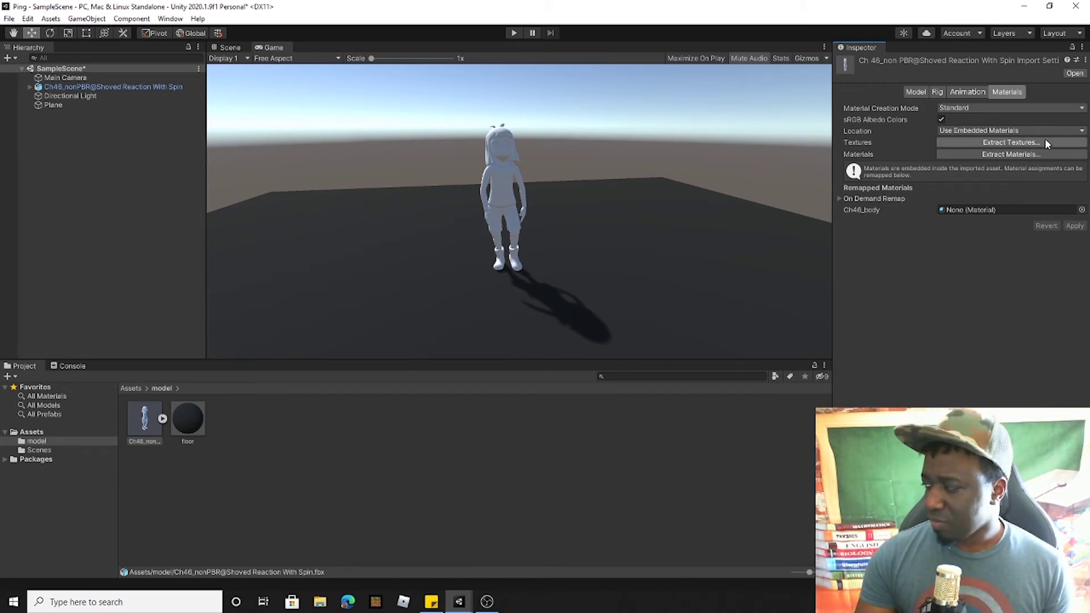
- Extract the character's embedded textures into the project's model folder and fix the normal map's import setting
left_click(994, 146)
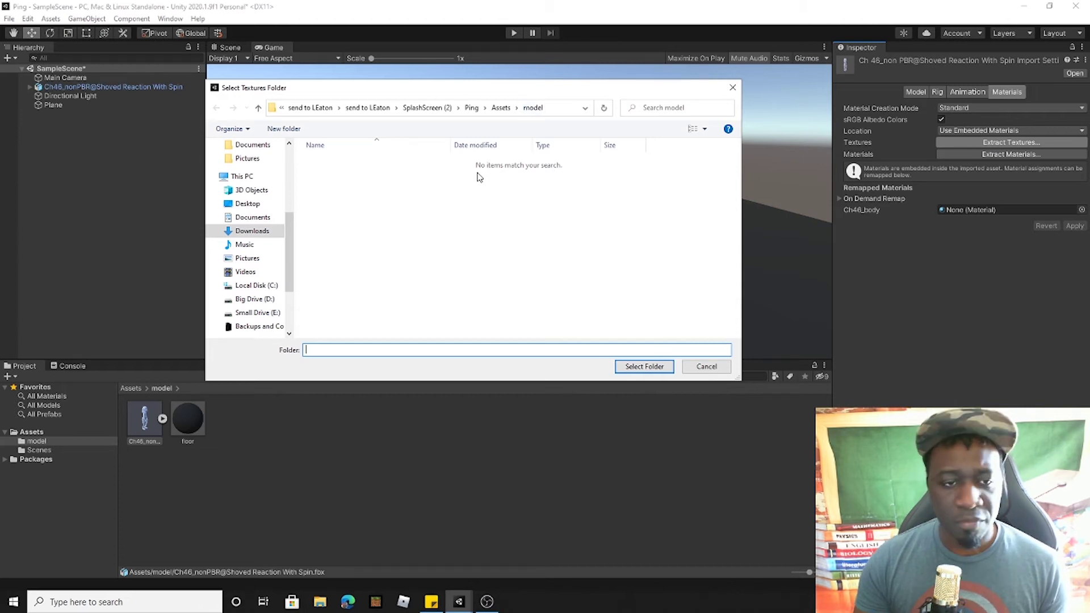
left_click(502, 109)
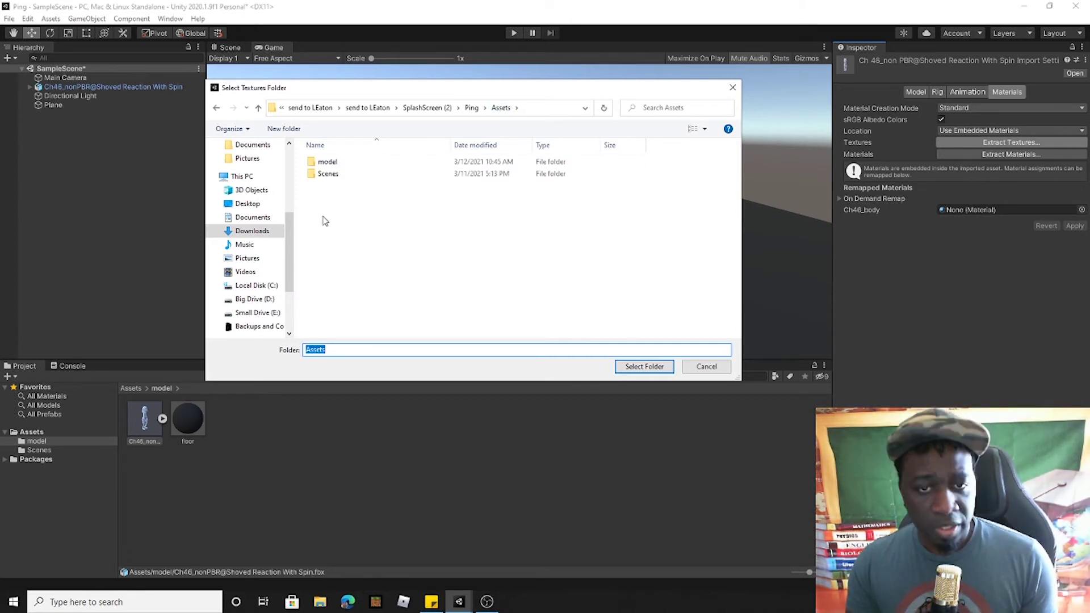
left_click(335, 163)
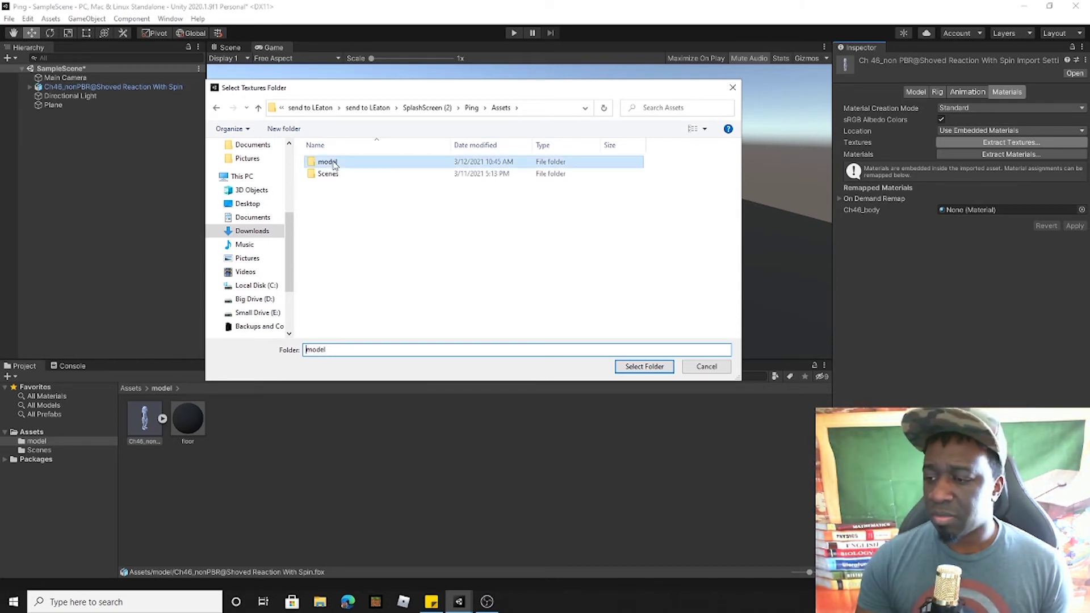
left_click(647, 366)
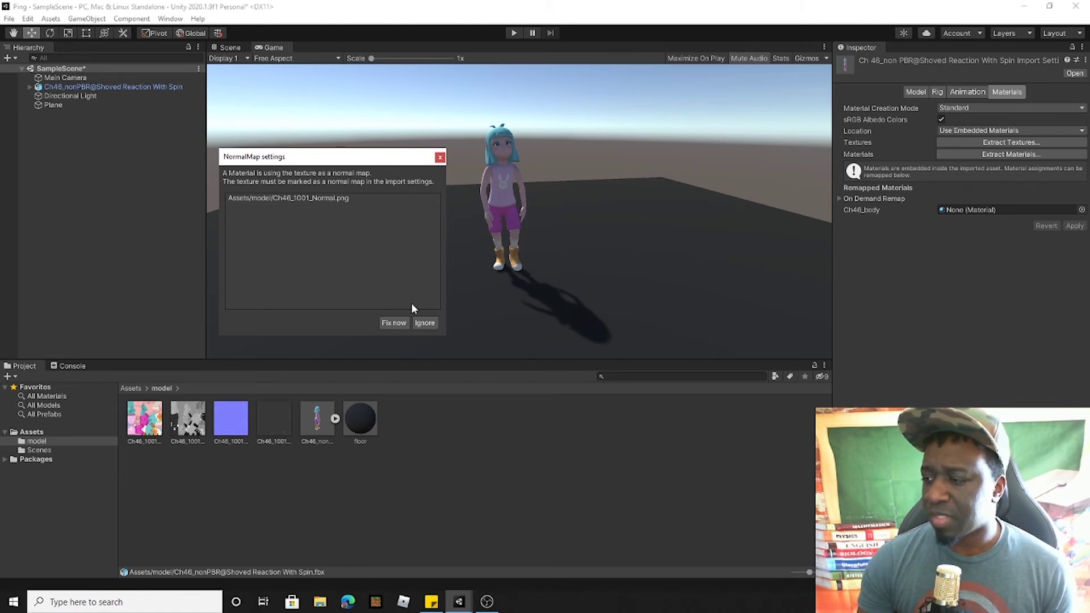
left_click(386, 327)
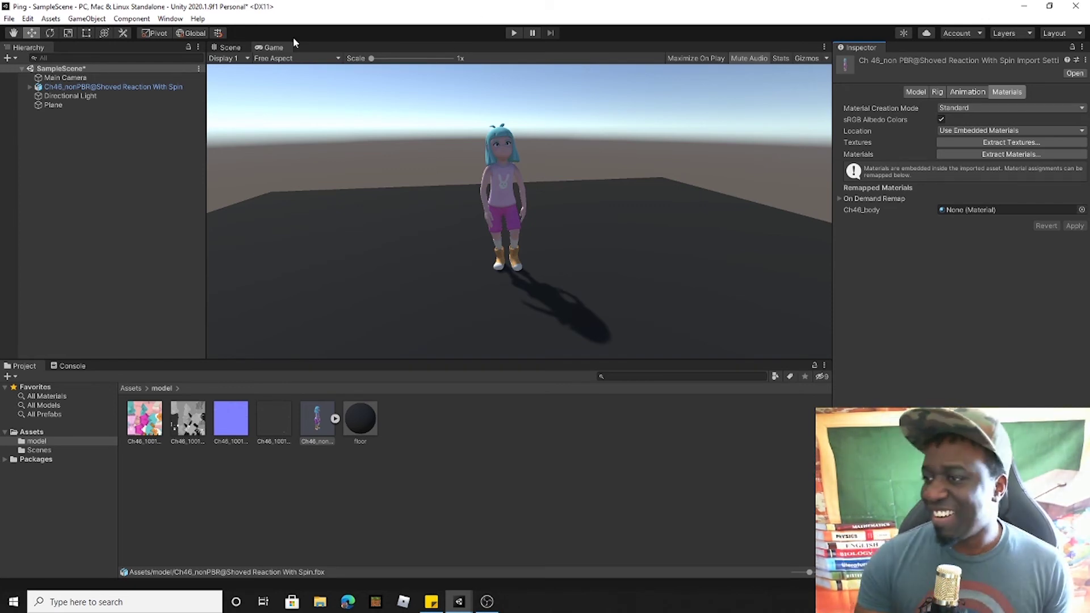
- Examine the textured character up close in the Game view and in the Scene view
scroll(547, 201, "up", 2)
scroll(544, 200, "down", 2)
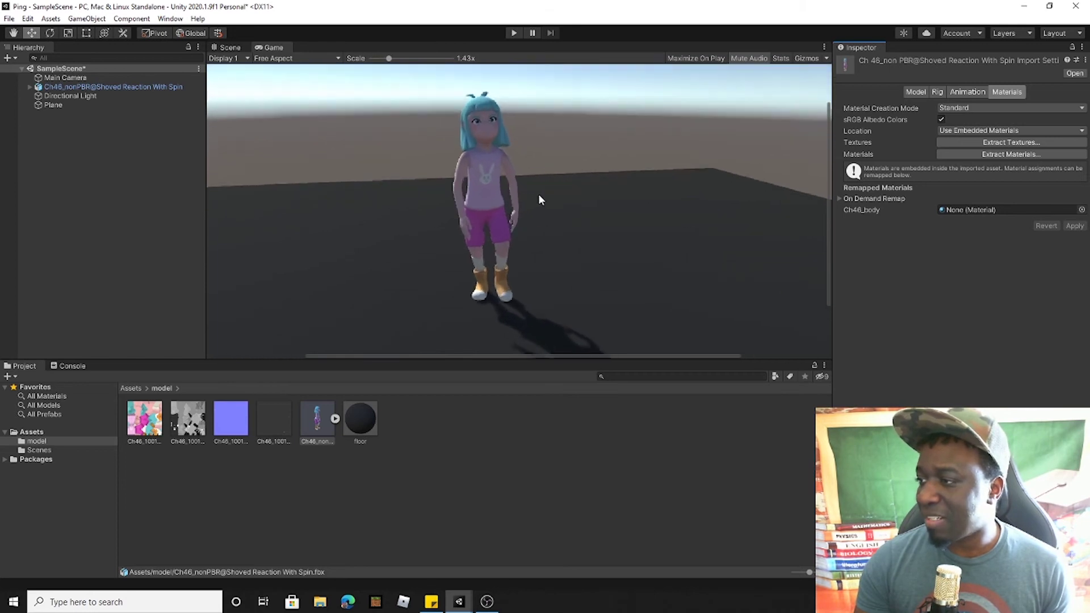
left_click(233, 50)
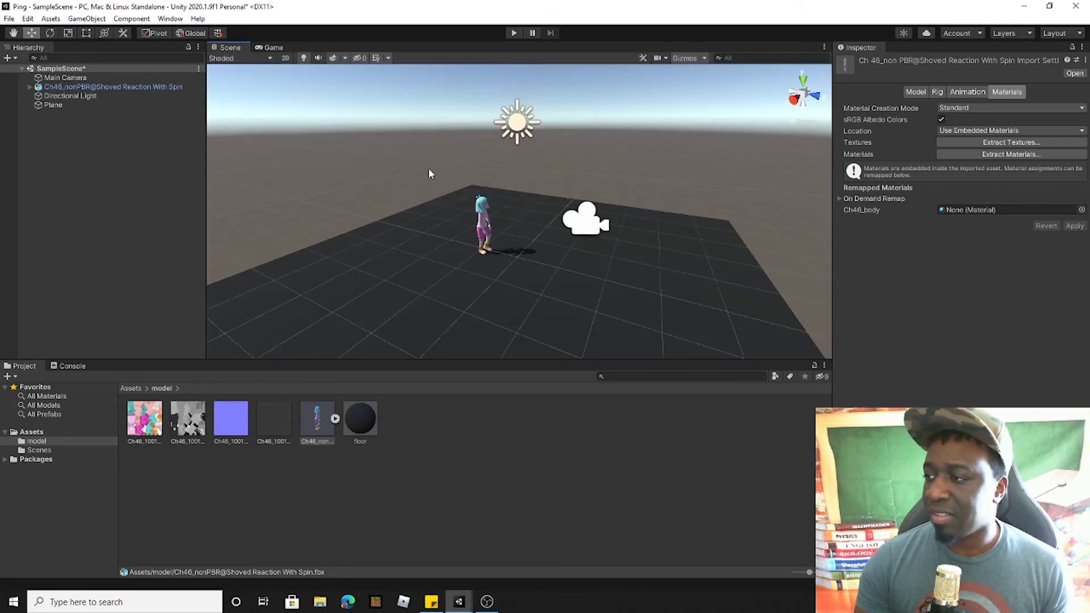
scroll(492, 210, "up", 5)
middle_click_drag(477, 210, 455, 202)
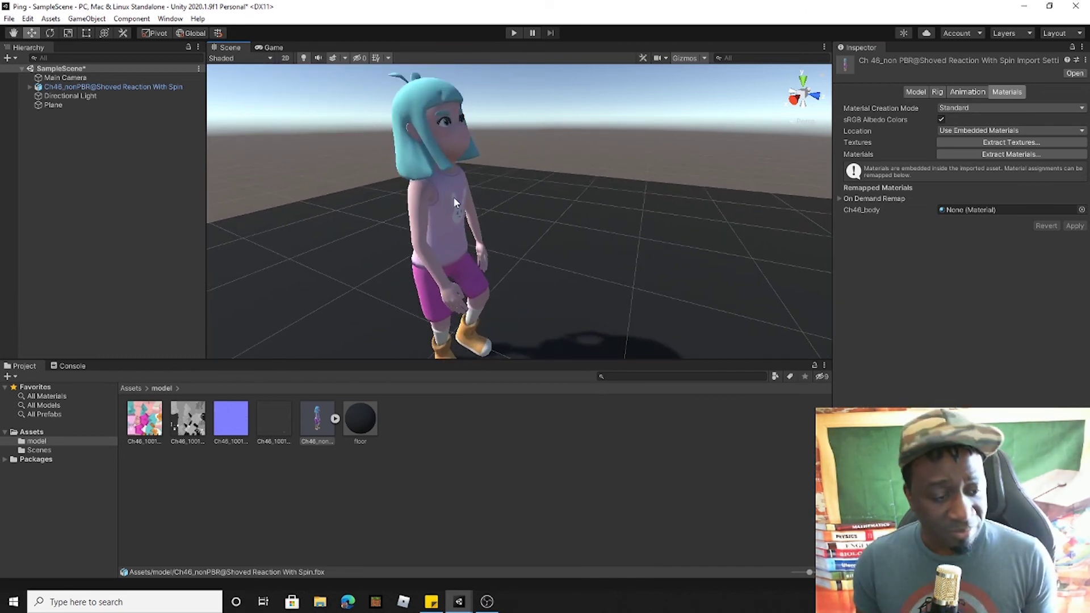